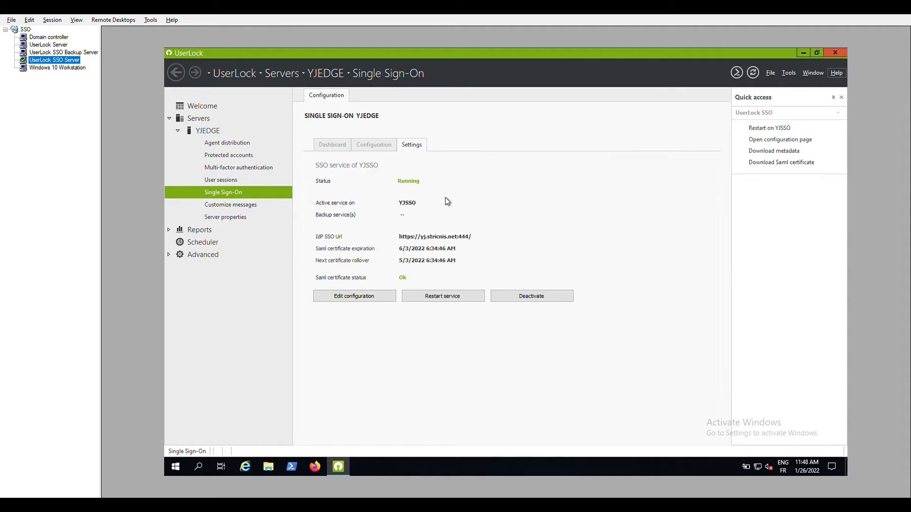
Step: Switch to the UserLock SSO Backup Server machine and launch the UserLock installer, approving the elevation prompt
left_click(63, 52)
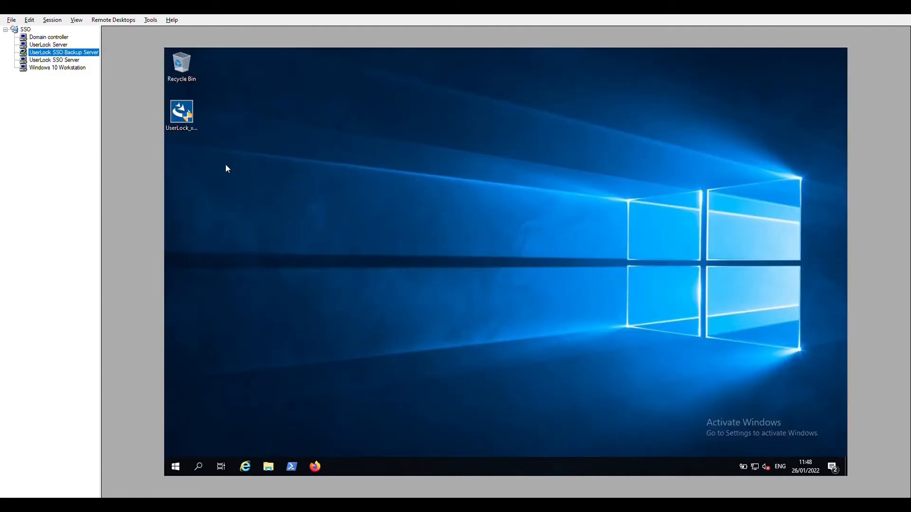
double_click(190, 117)
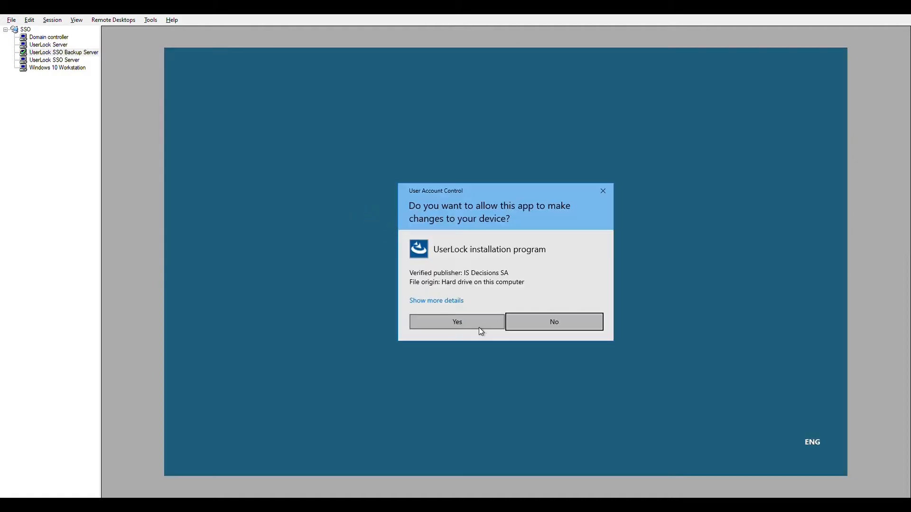
left_click(479, 327)
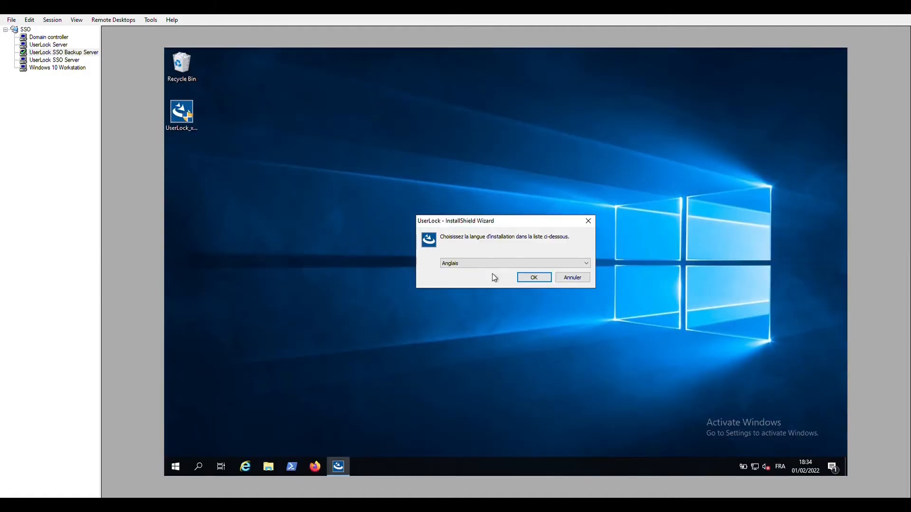
left_click(532, 278)
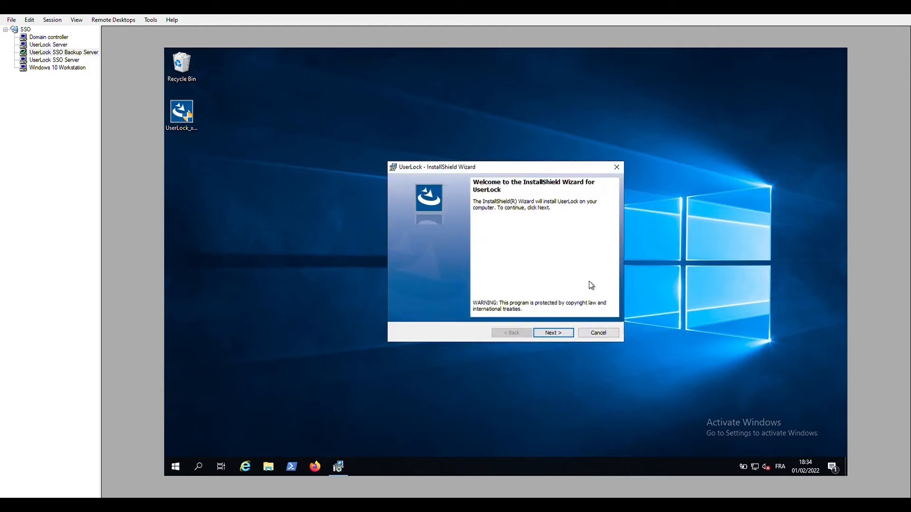
Step: Advance past the installer's welcome and agreement pages and choose the Custom setup type
left_click(562, 335)
left_click(395, 297)
left_click(548, 334)
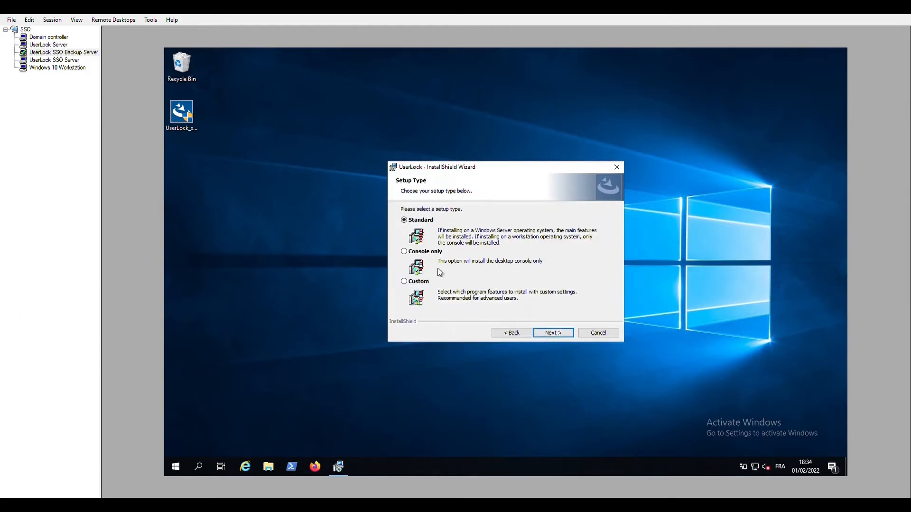
left_click(425, 285)
left_click(559, 335)
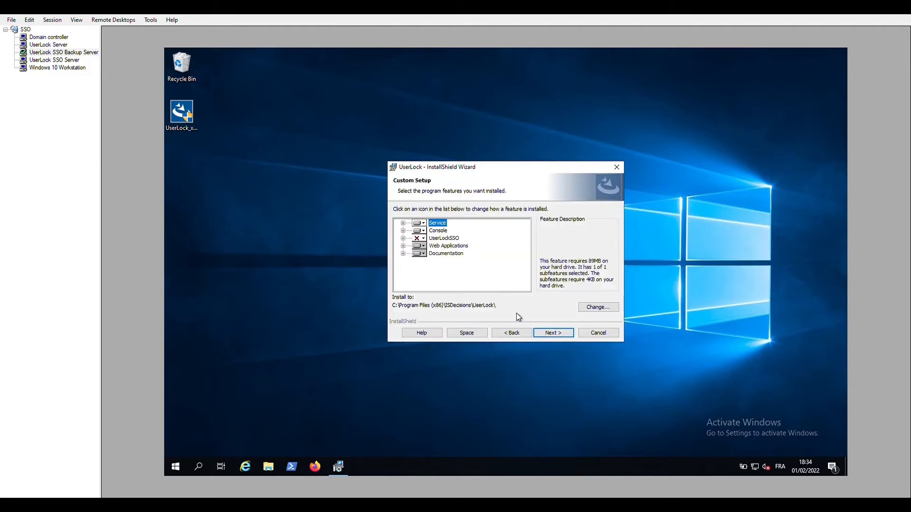
Step: Set UserLockSSO to install with all subfeatures and make Service and Web Applications not available
left_click(420, 238)
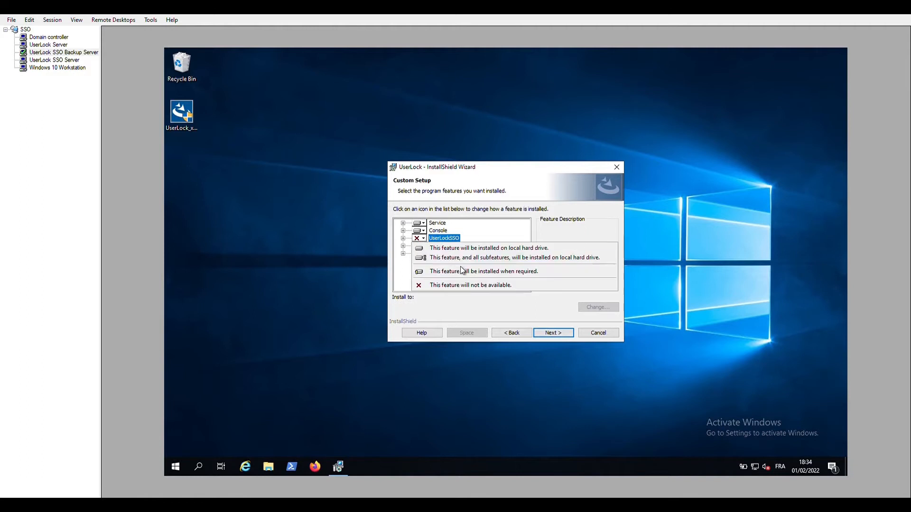
left_click(469, 257)
left_click(423, 225)
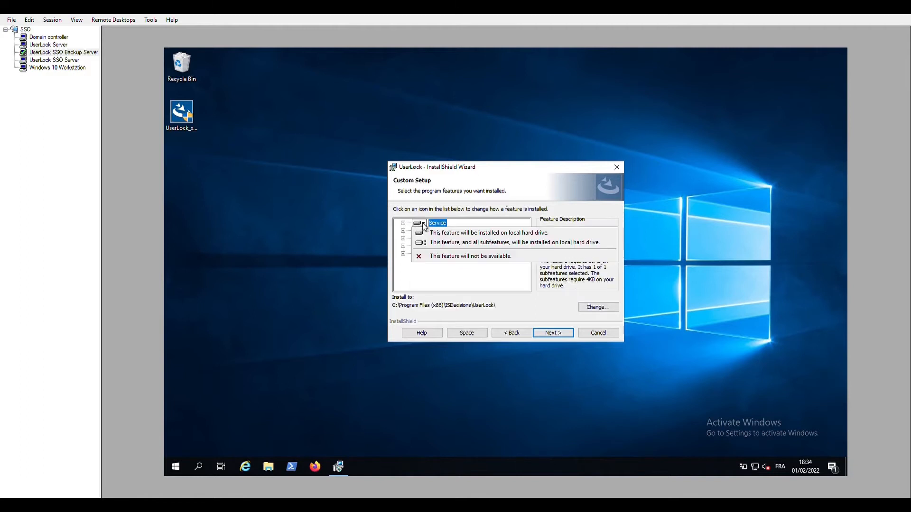
left_click(467, 256)
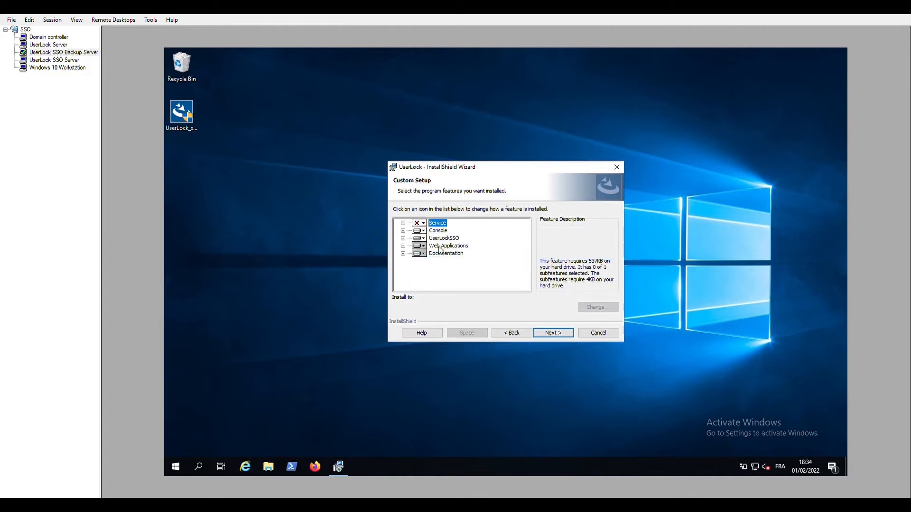
left_click(421, 246)
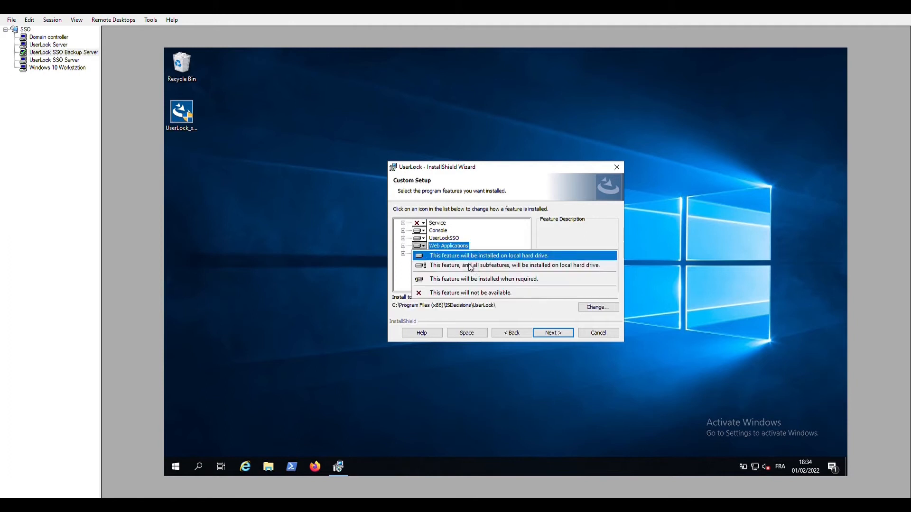
left_click(472, 293)
Step: Proceed with the installation and finish the wizard
left_click(561, 334)
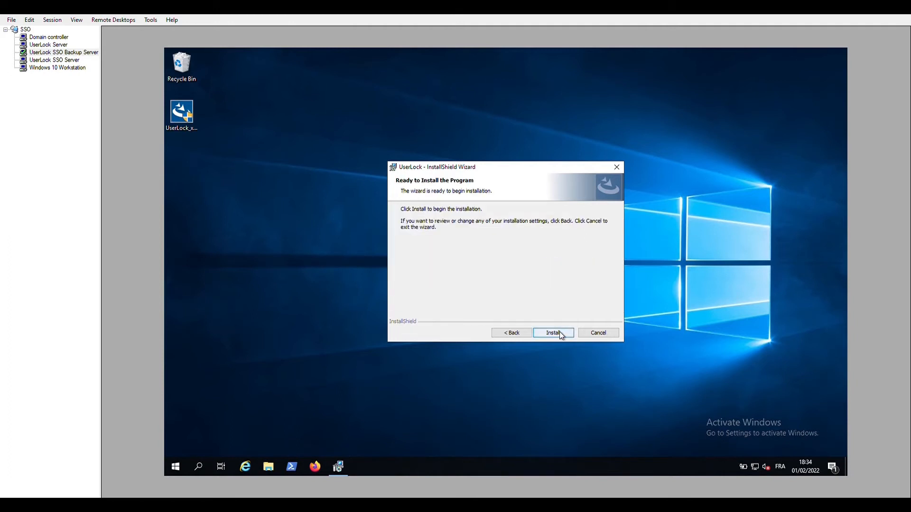
left_click(560, 334)
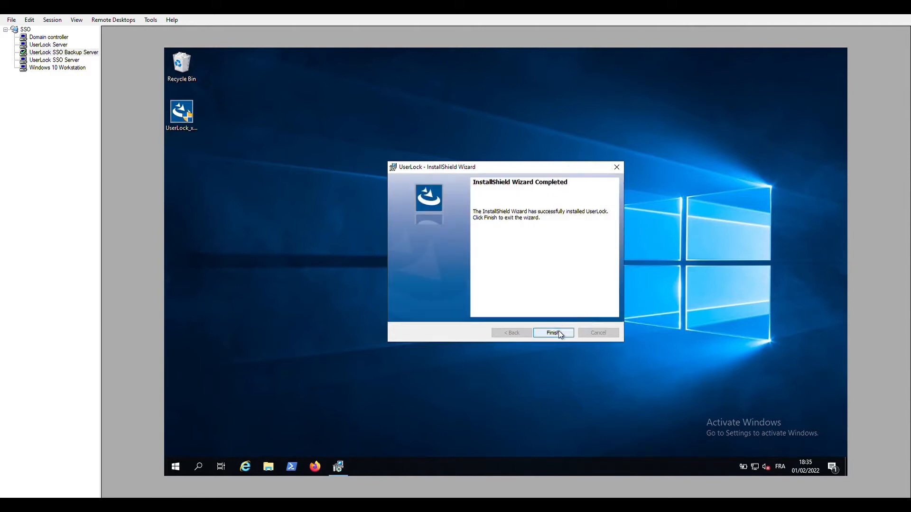
left_click(553, 333)
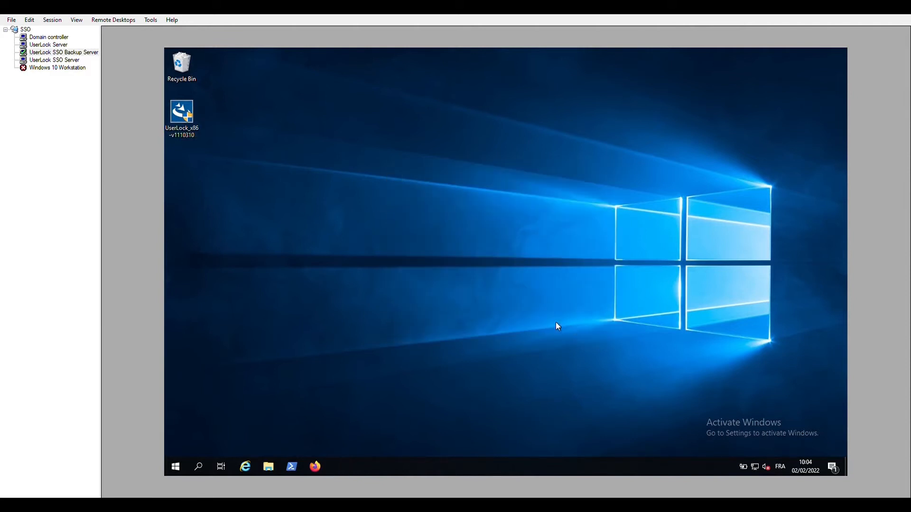
Step: Open the UserLock console from the Start menu
left_click(181, 464)
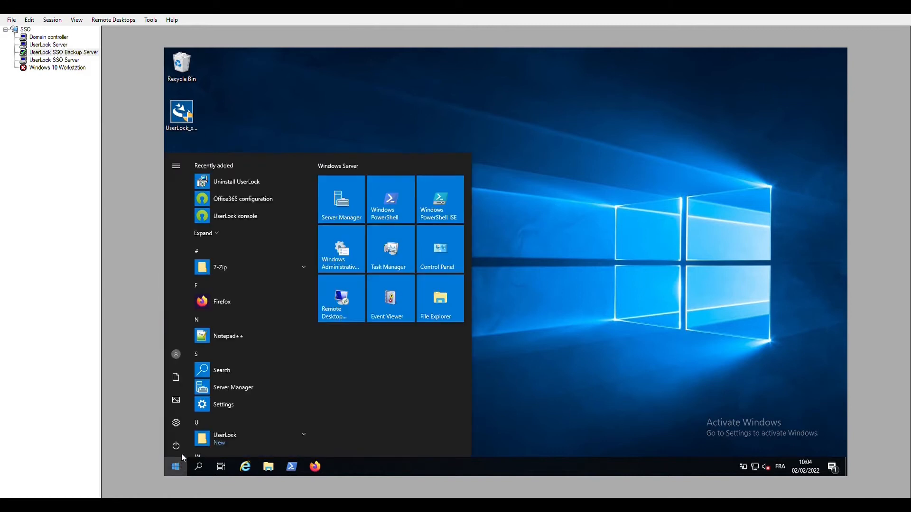
left_click(246, 214)
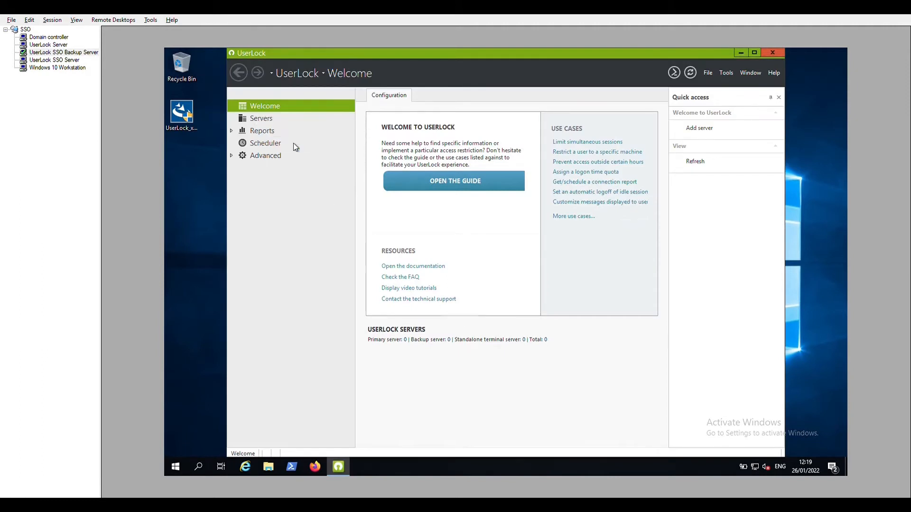
Step: Connect the console to another computer named ulserver
left_click(435, 268)
left_click(505, 269)
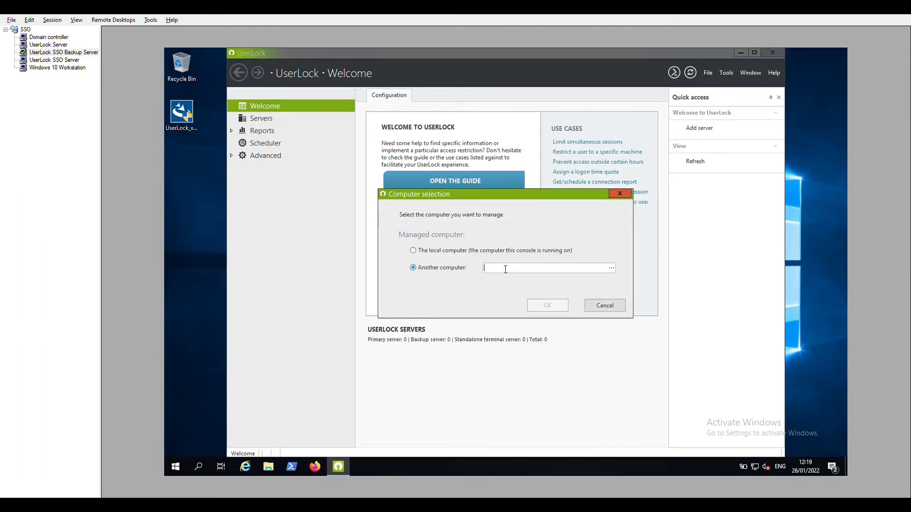
type("ulserver")
key("Return")
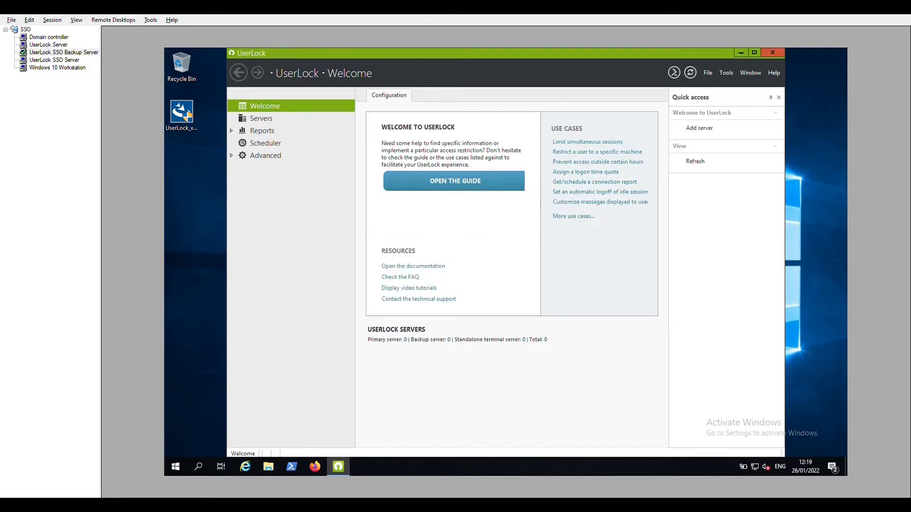
Step: Open the YJEDGE server's Single Sign-On settings and configure the SSO Backup service on YJSSOBKP, adding the SSO URL to the Intranet zone
left_click(241, 132)
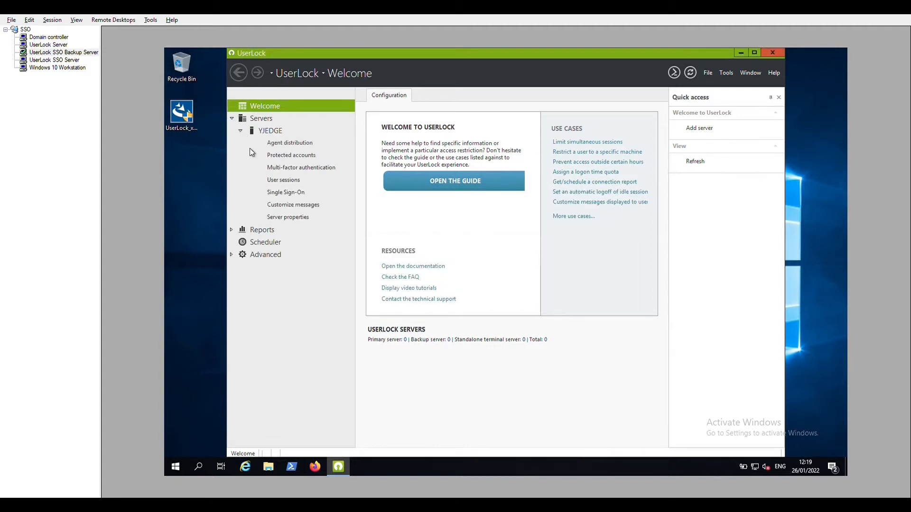
left_click(293, 194)
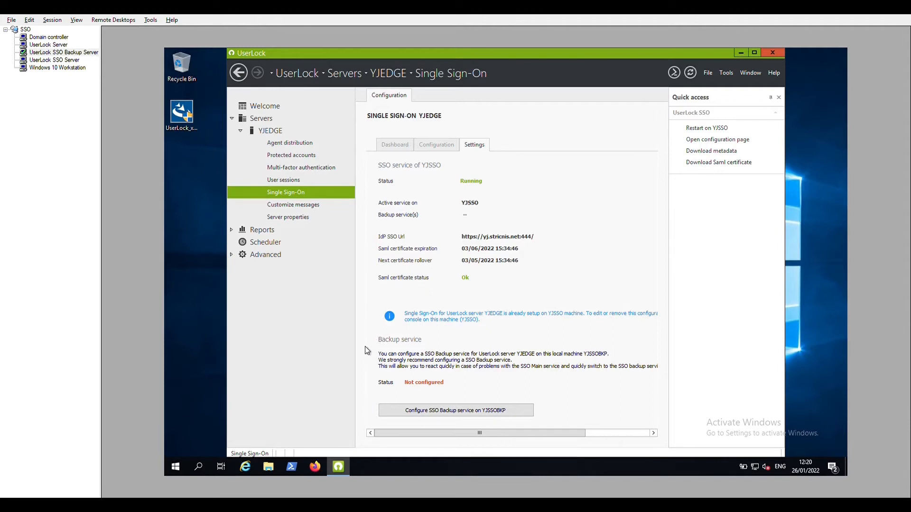
left_click(488, 410)
left_click(540, 289)
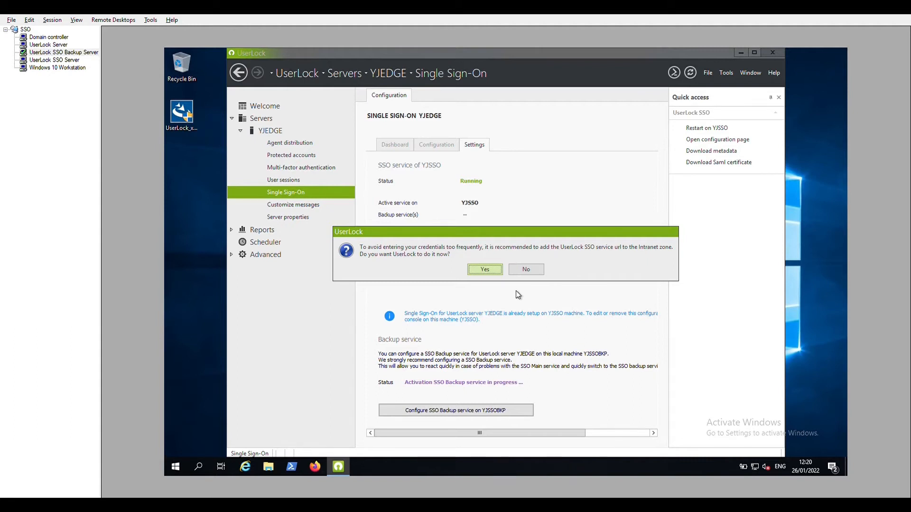
left_click(486, 269)
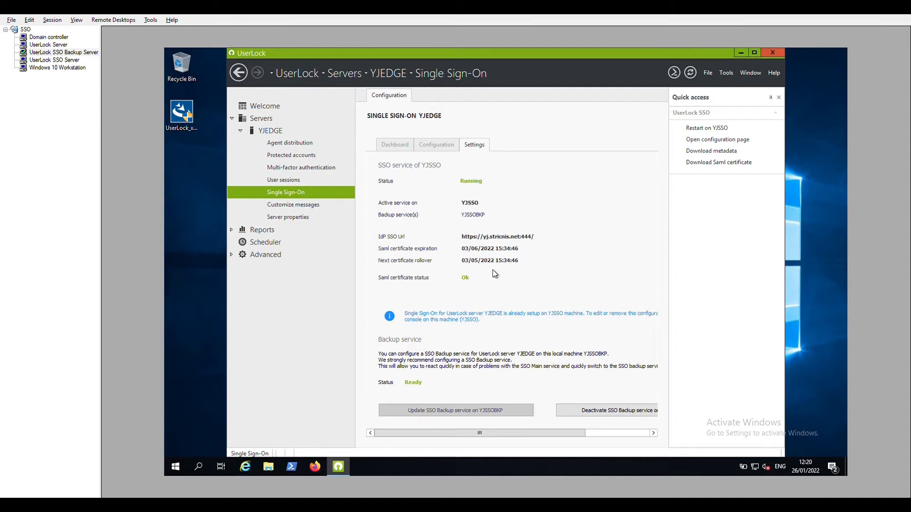
Step: Switch to the UserLock SSO Server machine and shut it down with reason Other (Unplanned)
left_click(71, 60)
left_click(176, 467)
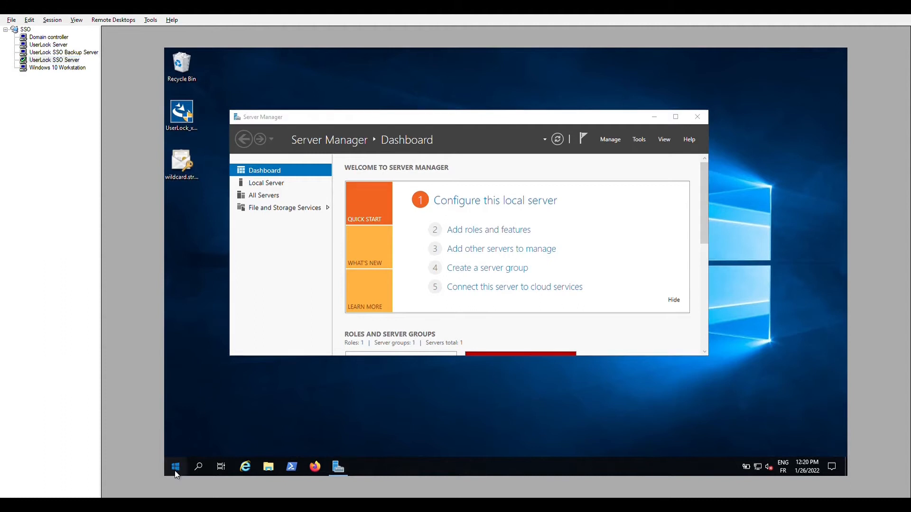
left_click(180, 447)
left_click(193, 405)
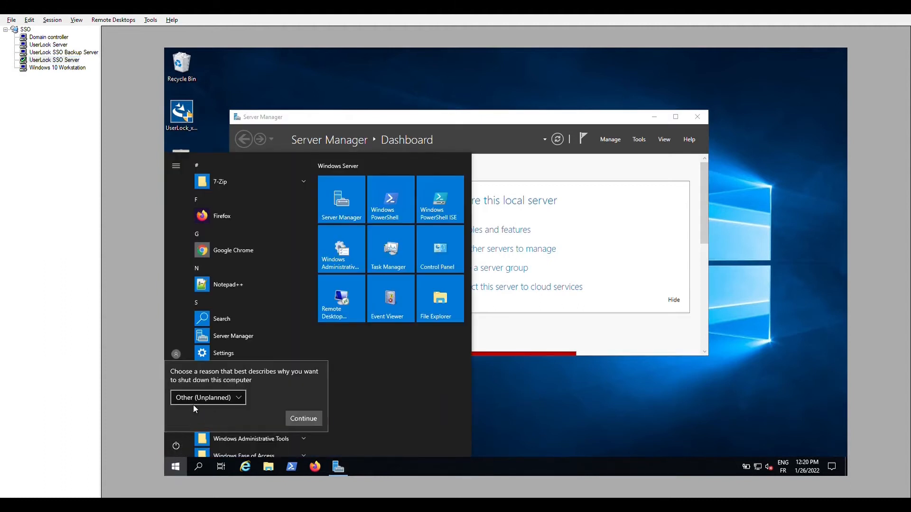
left_click(304, 419)
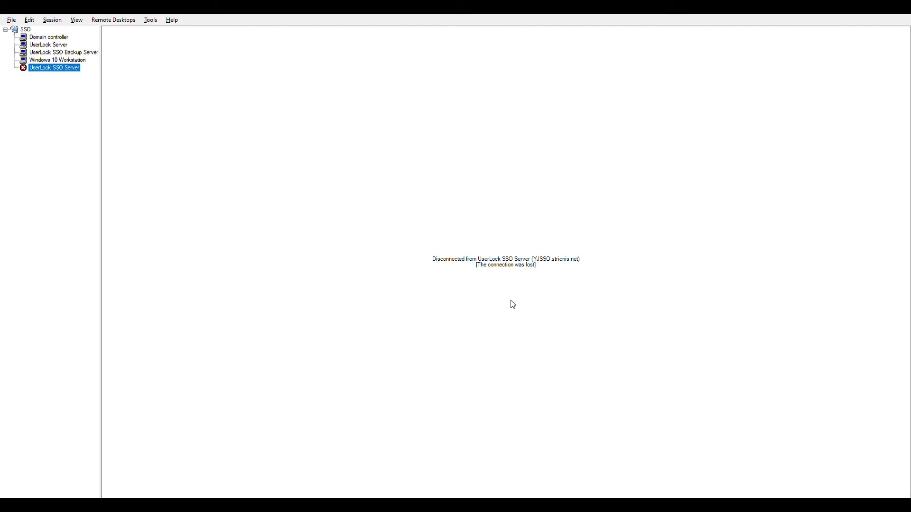
Step: Switch to the Windows 10 Workstation and try to sign in to Microsoft with the user's e-mail address
left_click(58, 60)
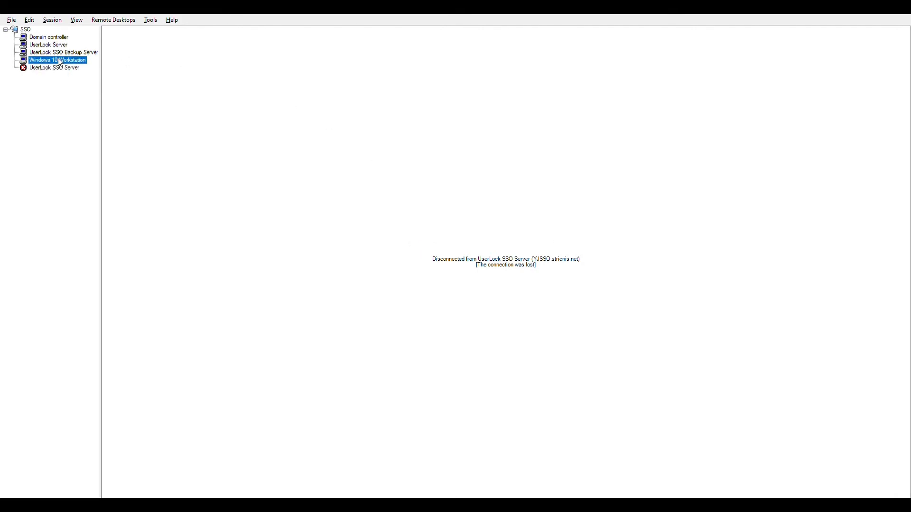
left_click(256, 268)
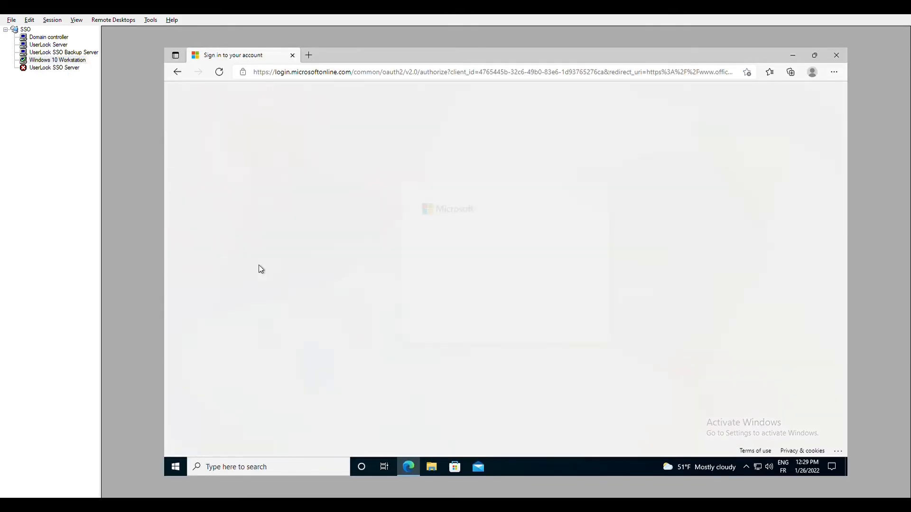
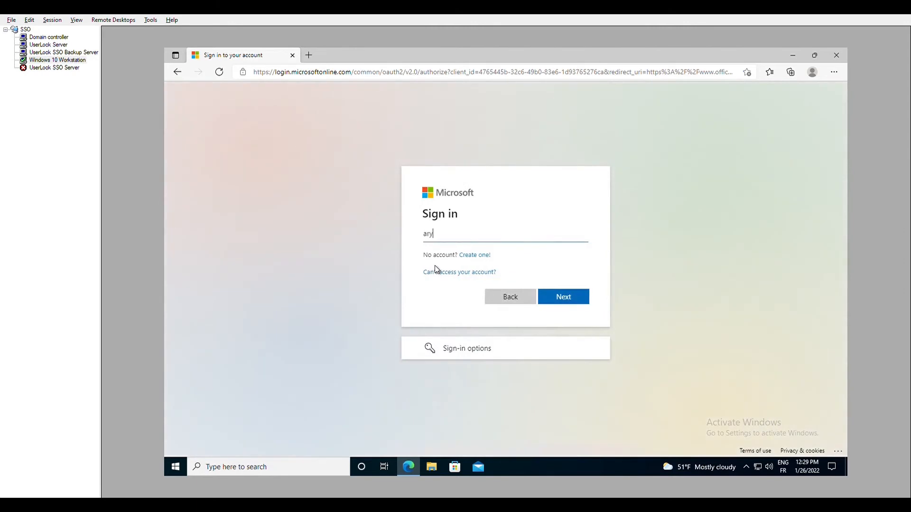
key("Return")
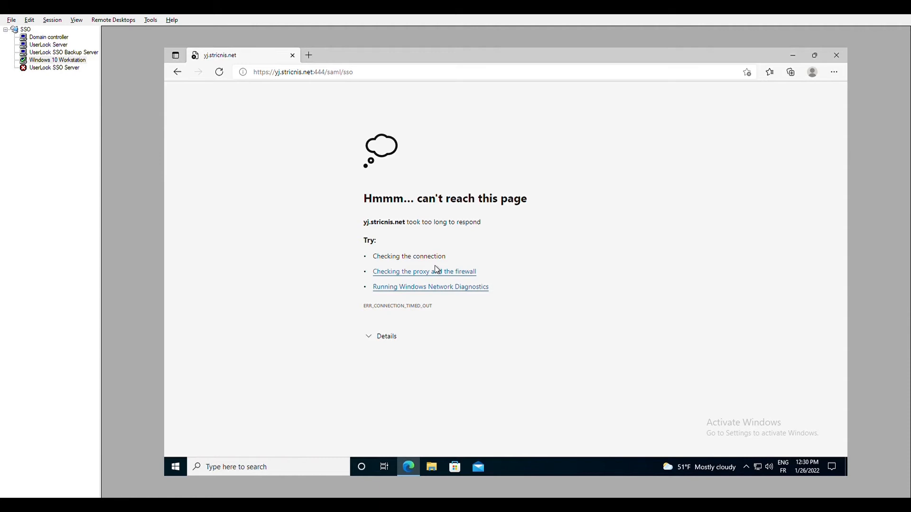
Step: Switch to the Domain controller and open DNS Manager from Server Manager's tools
left_click(51, 37)
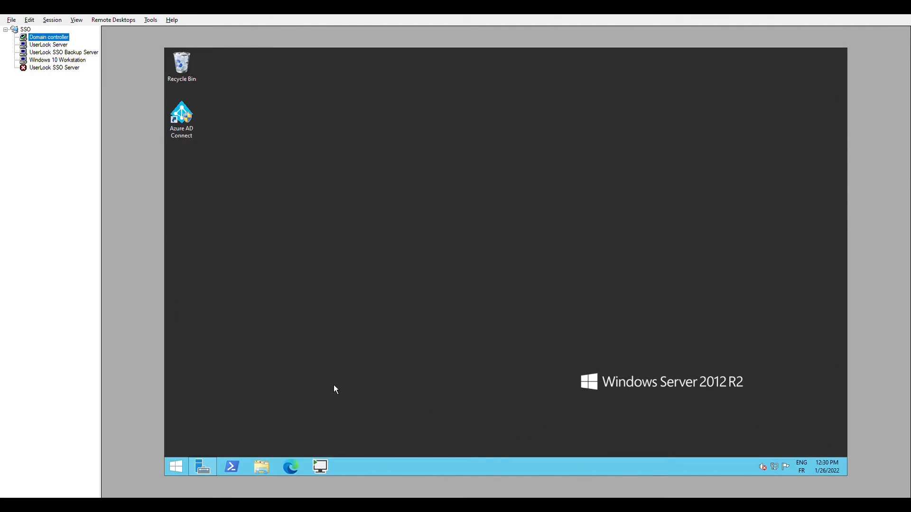
left_click(203, 467)
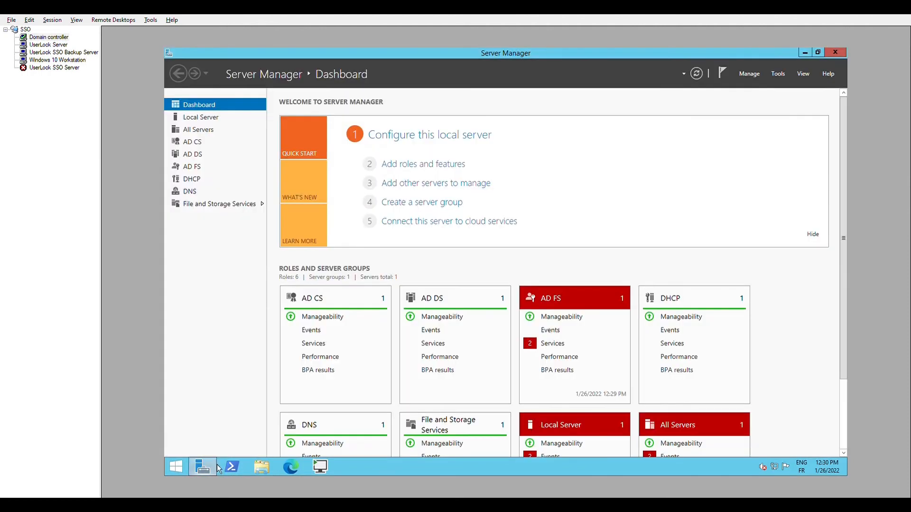
left_click(777, 76)
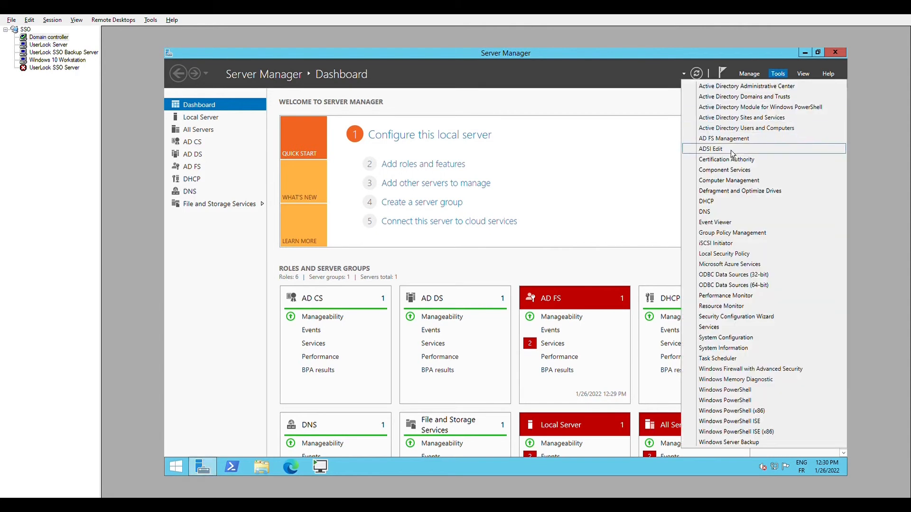
left_click(724, 213)
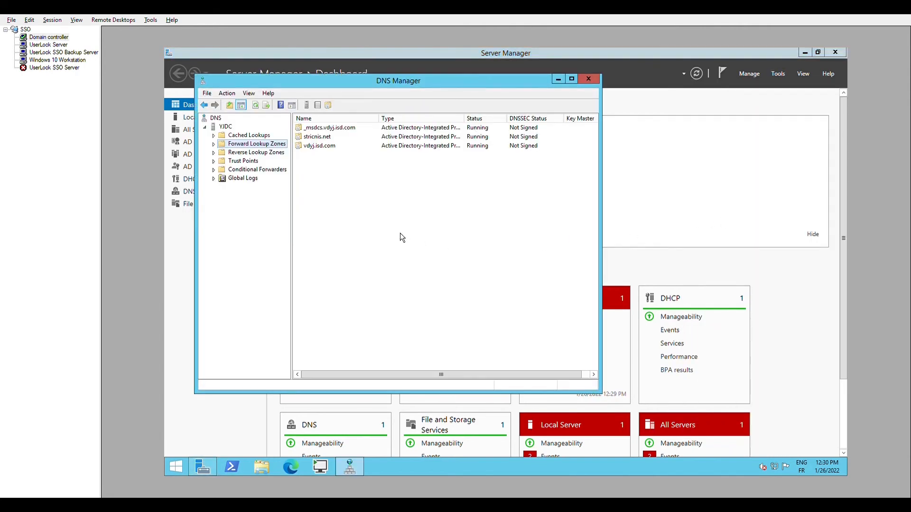
Step: In the stricnis.net zone, change the yj alias's target host to yjssobkp.stricnis.net
double_click(329, 140)
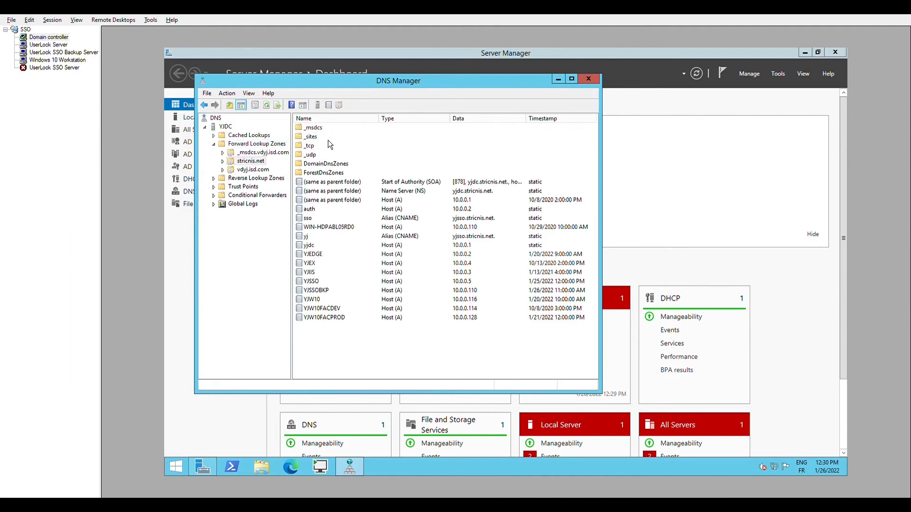
left_click(313, 240)
double_click(313, 240)
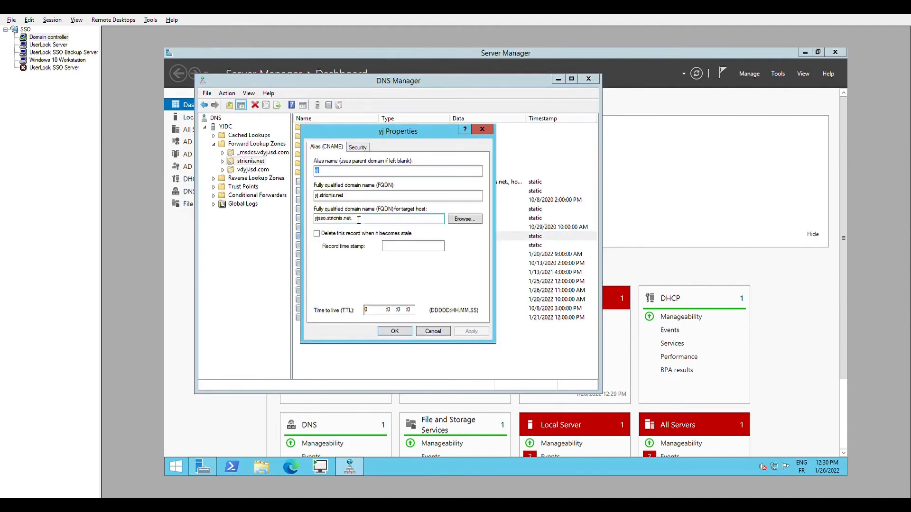
left_click(327, 219)
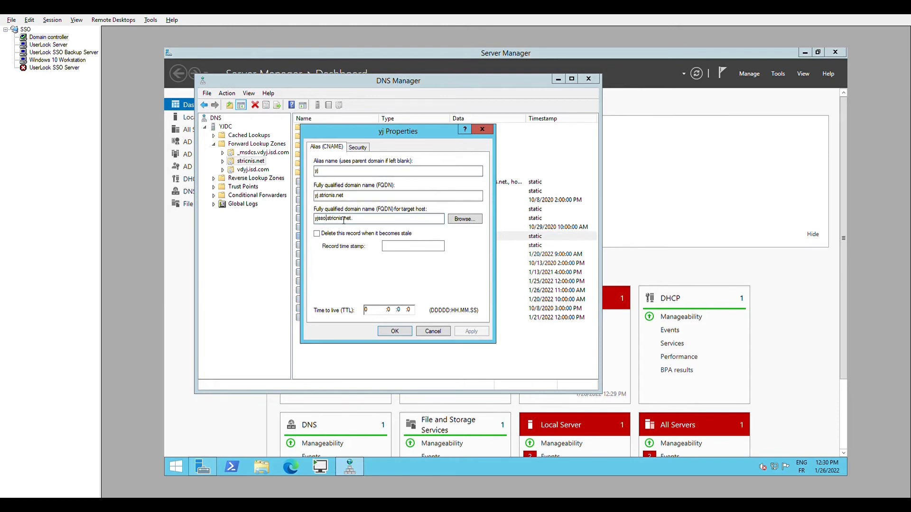
type("bkp")
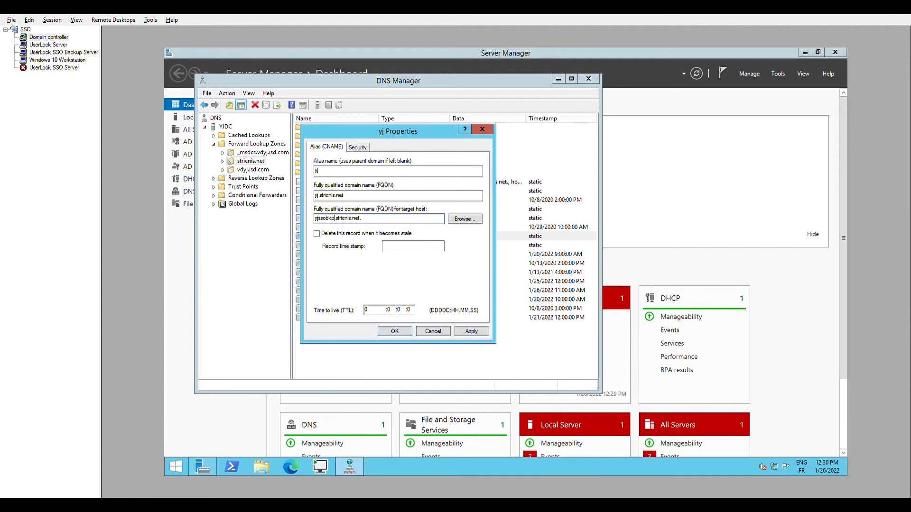
left_click(395, 330)
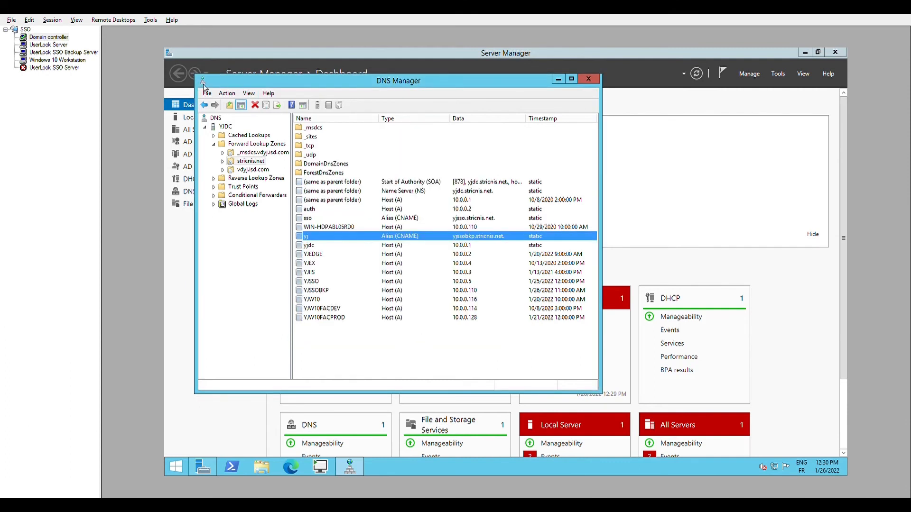
Step: Switch back to the workstation, go back to the Microsoft sign-in page and sign in with the user's e-mail address
left_click(67, 61)
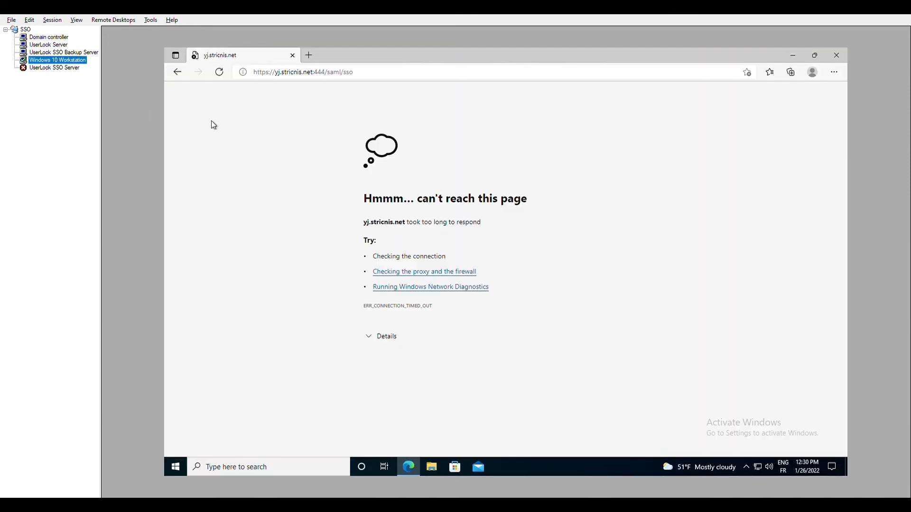
left_click(175, 77)
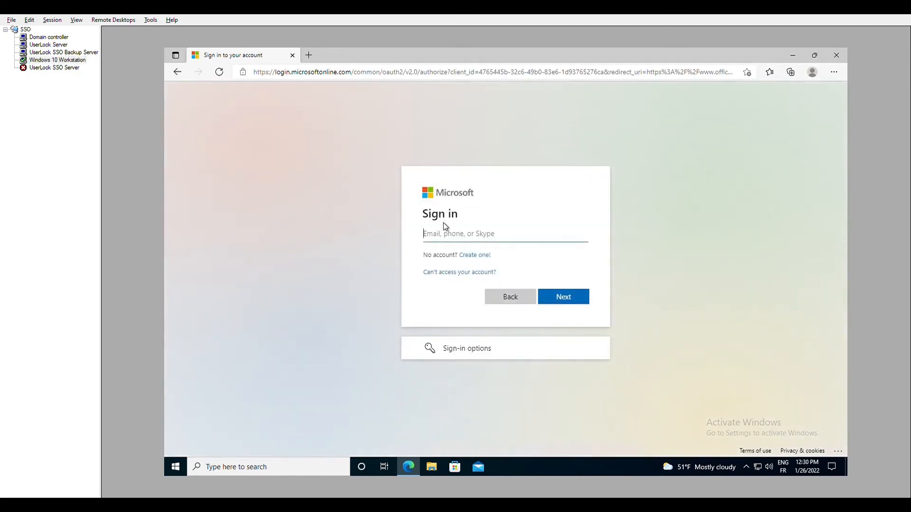
key("Return")
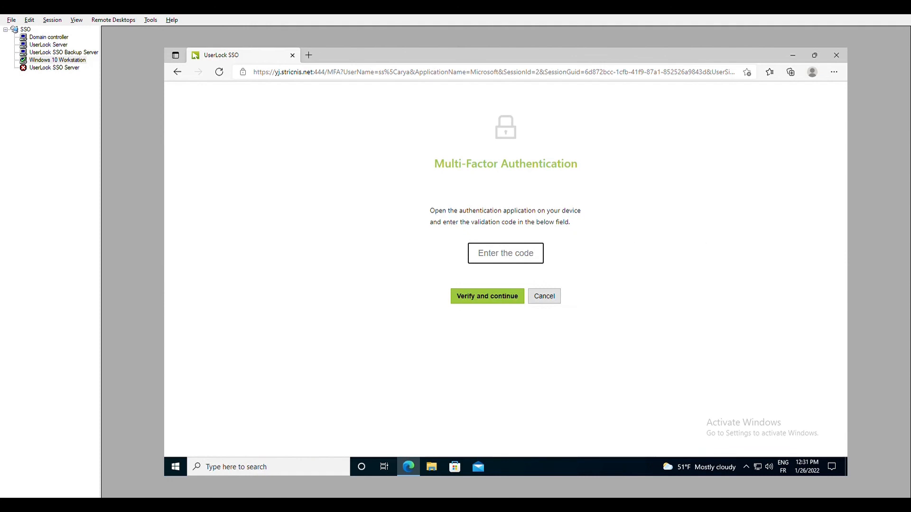
Step: Paste the multi-factor authentication validation code and verify it
left_click(496, 302)
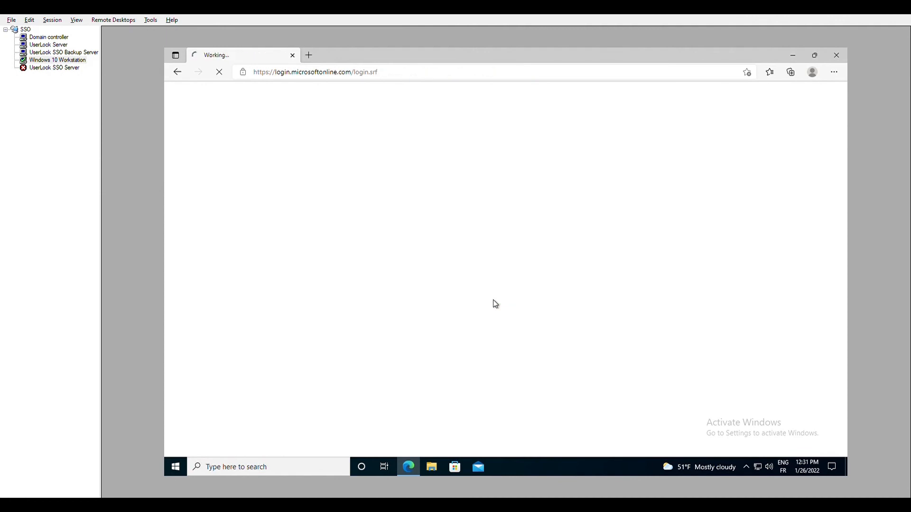